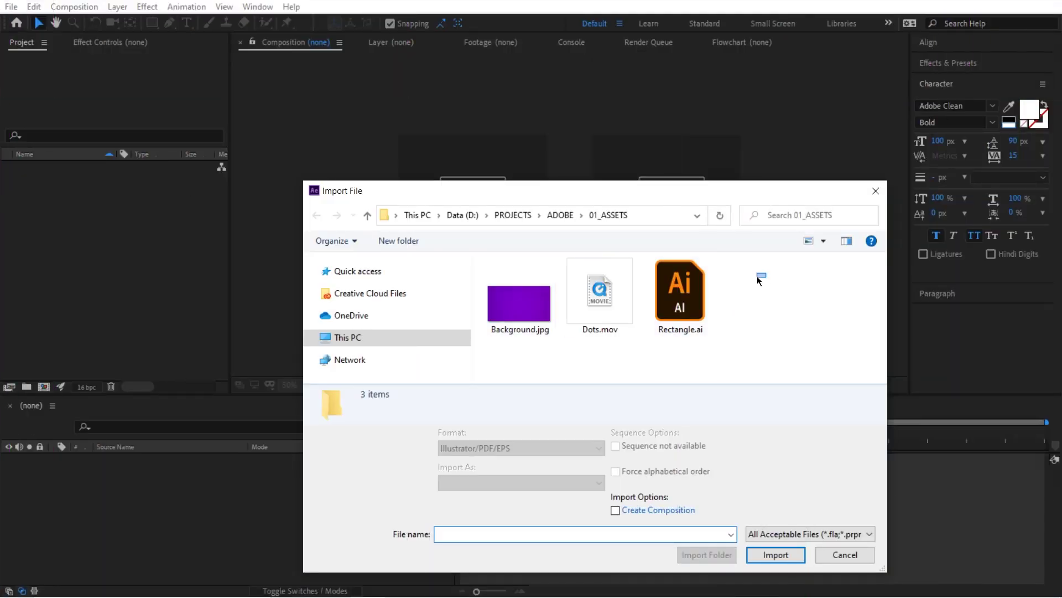
Step: Marquee-select Background.jpg, Dots.mov and Rectangle.ai in the 01_ASSETS folder
drag(757, 277, 515, 351)
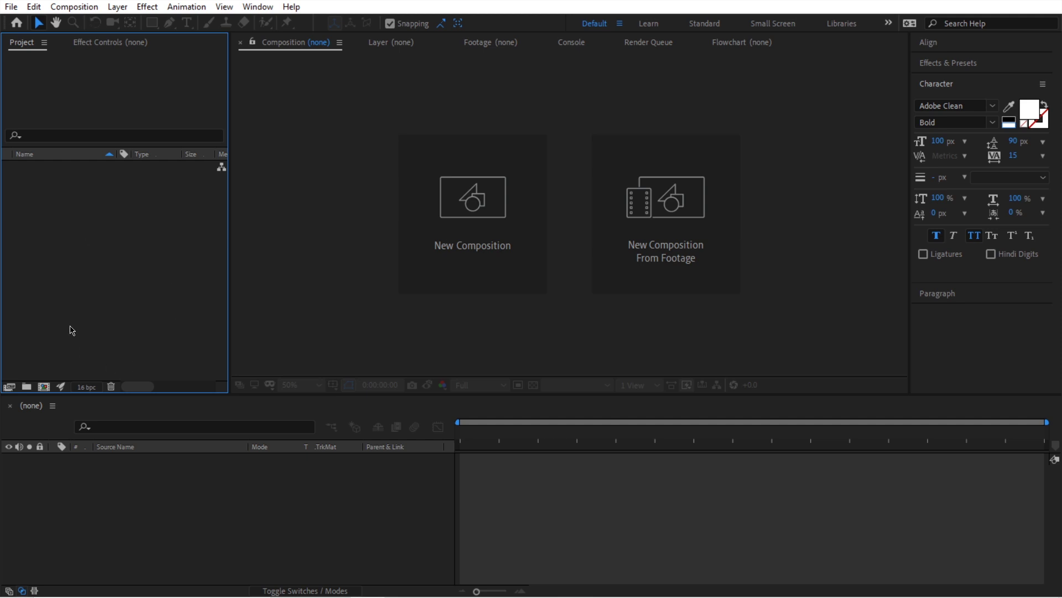
right_click(56, 253)
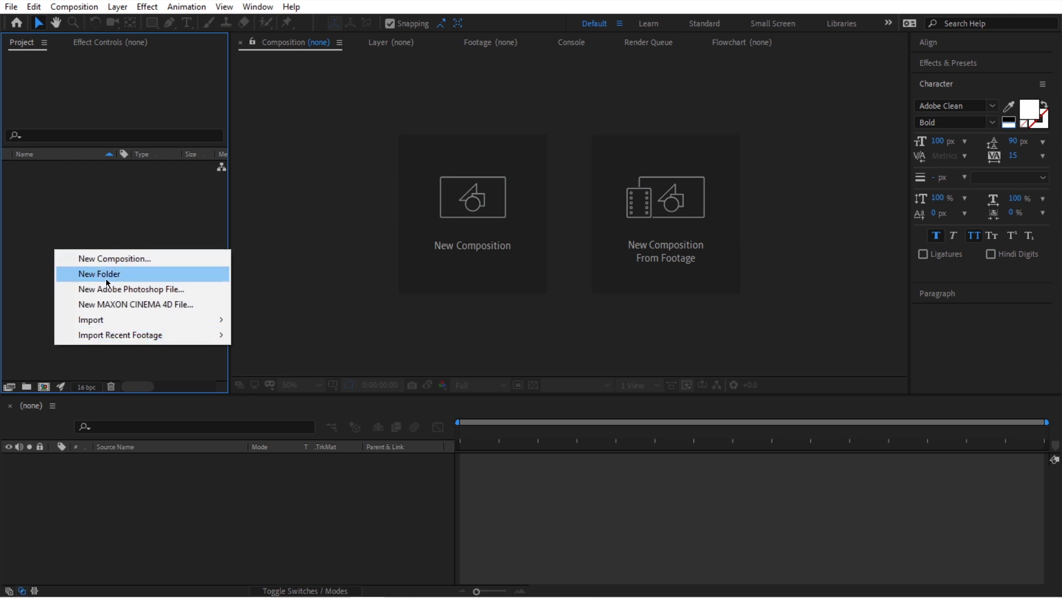
mouse_move(91, 324)
click(113, 245)
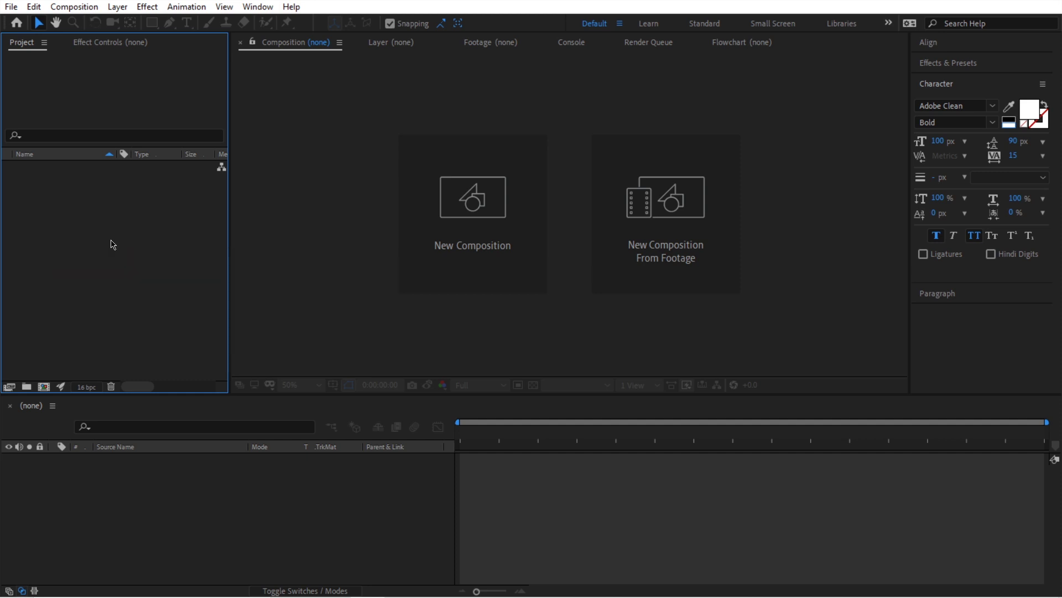
right_click(113, 244)
click(82, 256)
right_click(69, 258)
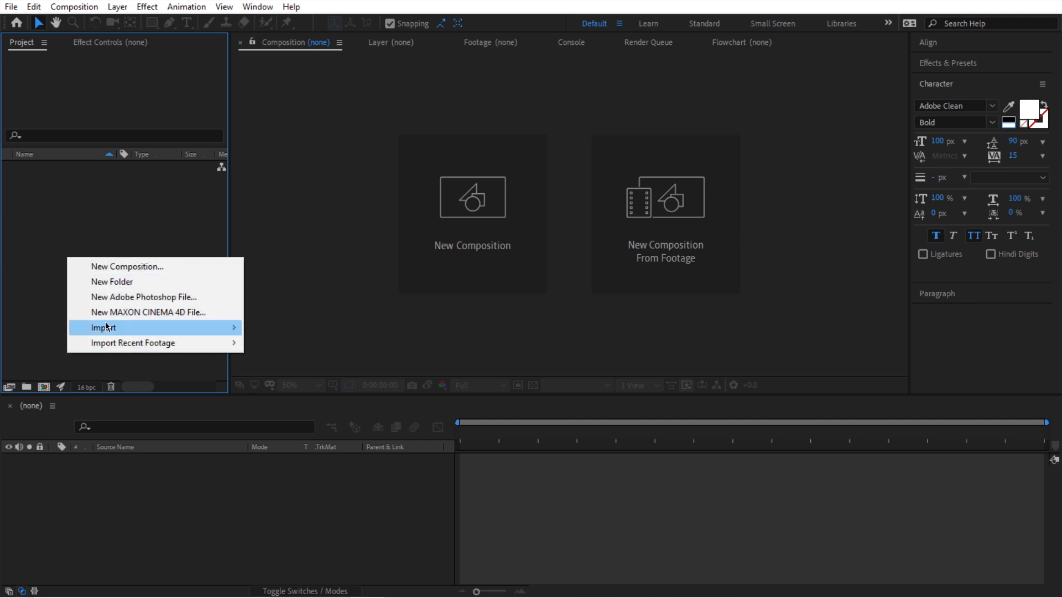
click(132, 227)
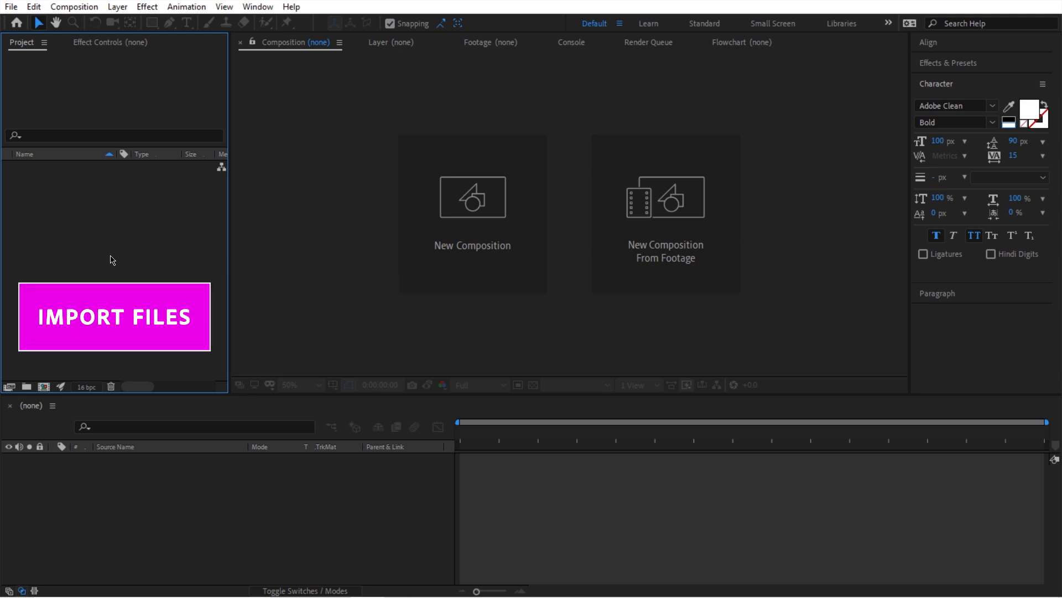
Step: Import Background.jpg, Dots.mov and Rectangle.ai from 01_ASSETS as project footage, without creating a comp
key(ctrl+i)
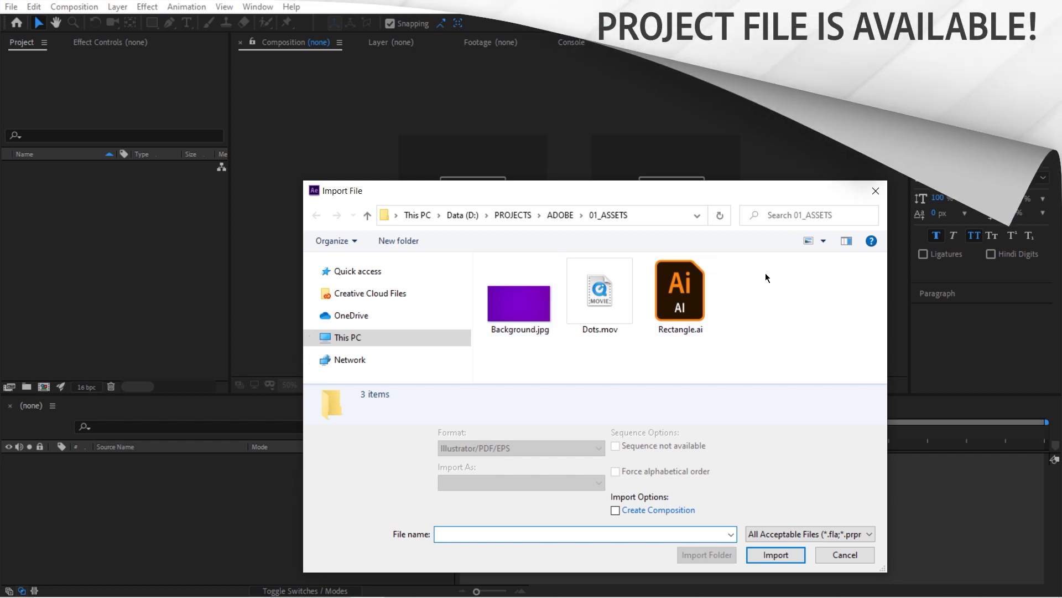
drag(766, 273, 503, 346)
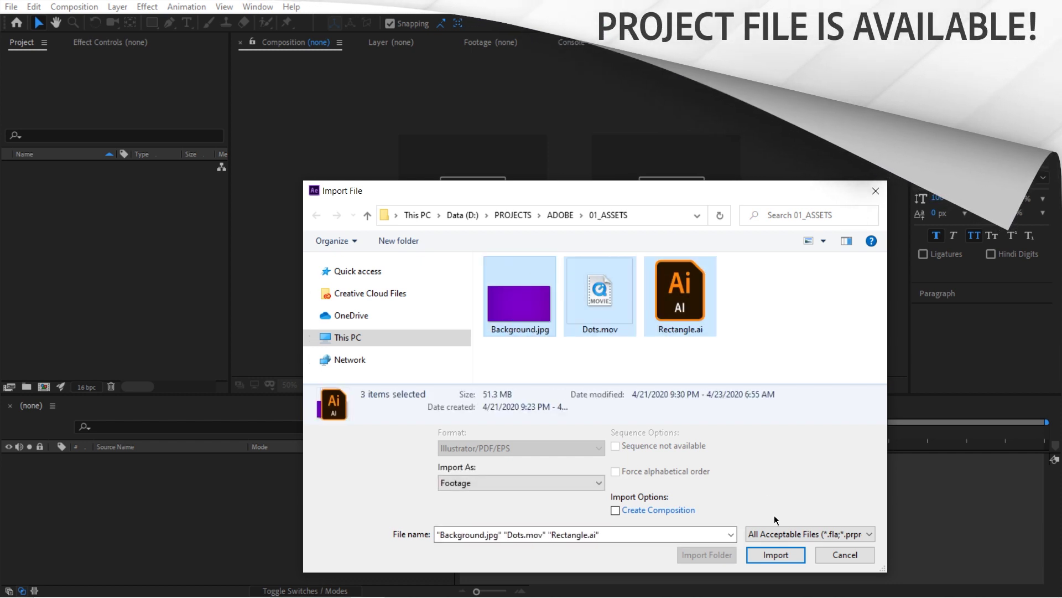
click(777, 554)
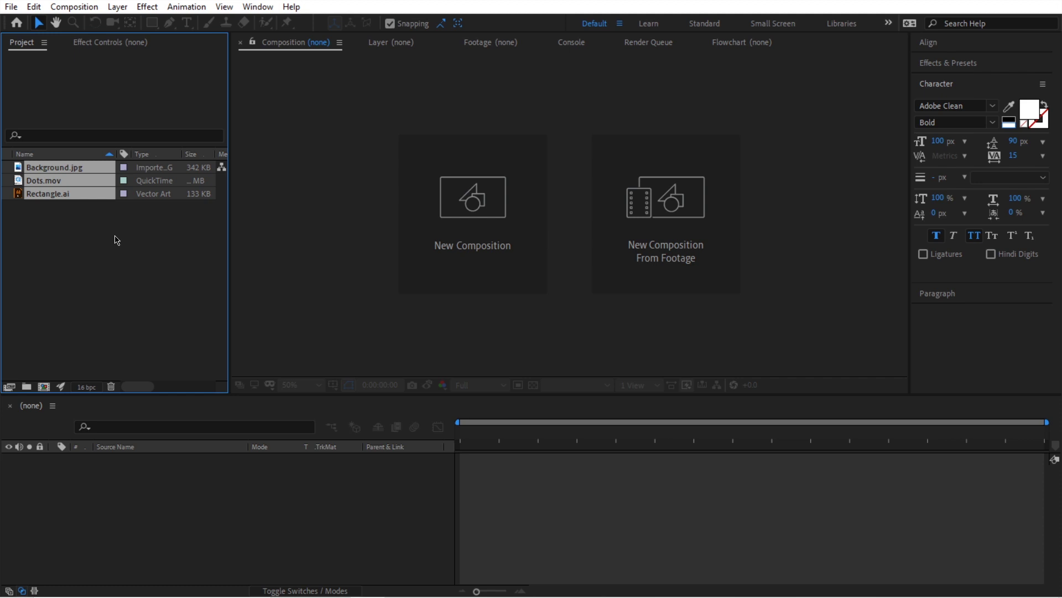
right_click(75, 251)
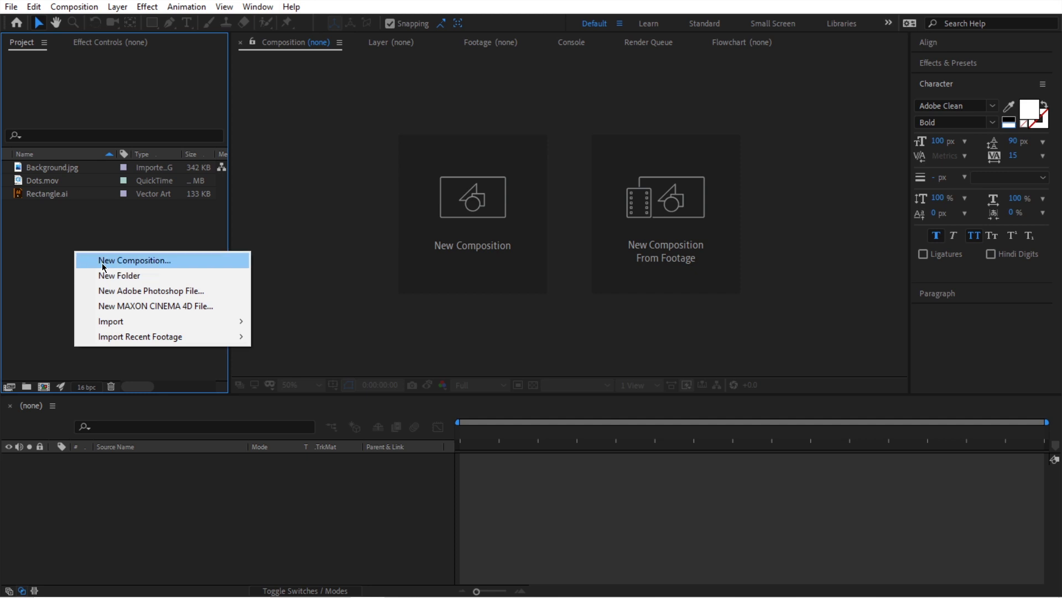
click(78, 235)
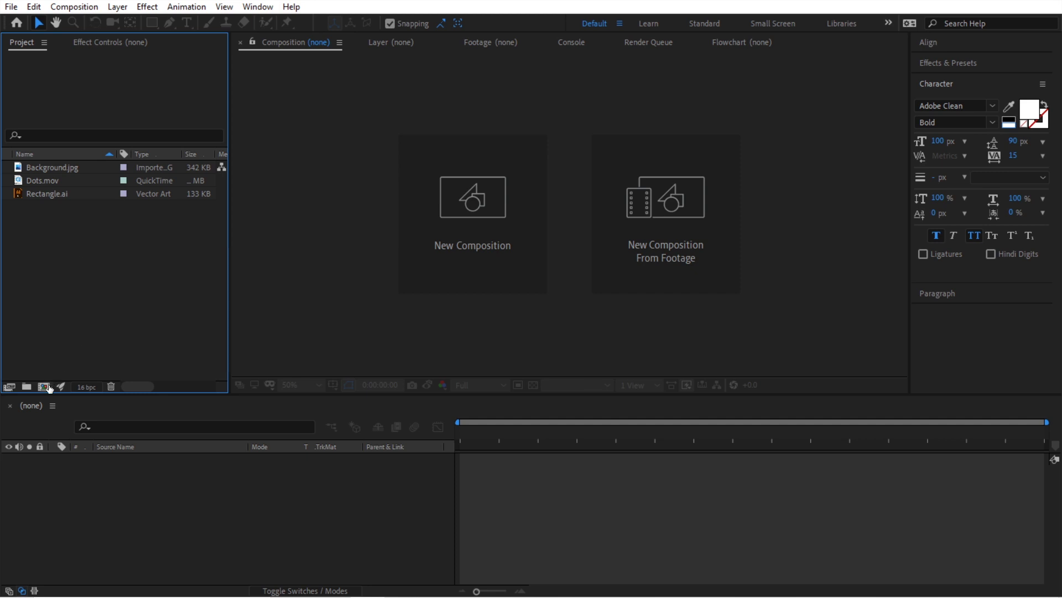
Step: Create the Title Animation comp with the HDTV 1080 29.97 preset, five seconds long
click(44, 387)
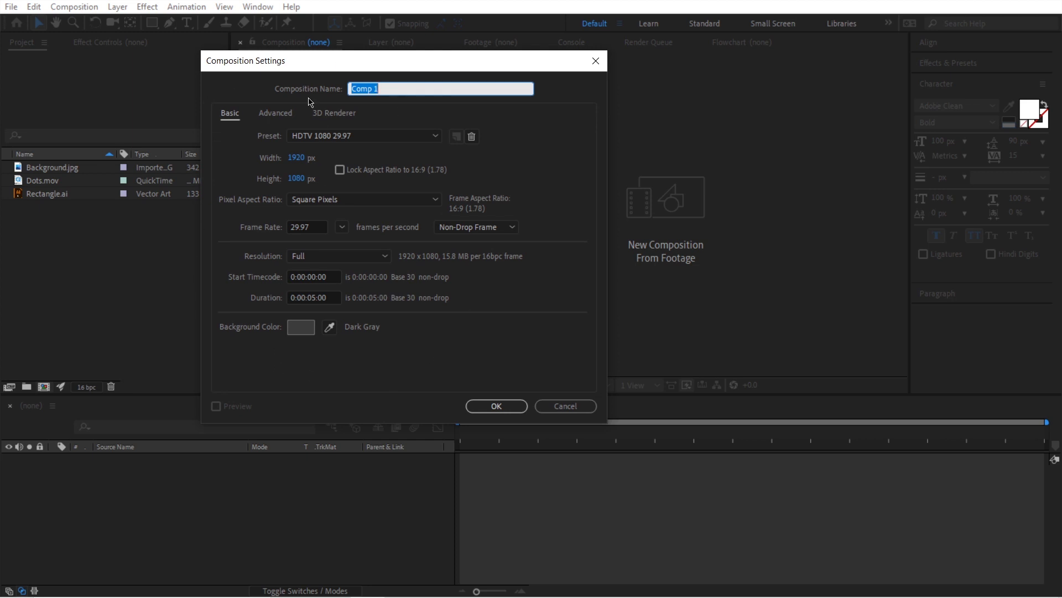
text(Title Animation)
click(312, 137)
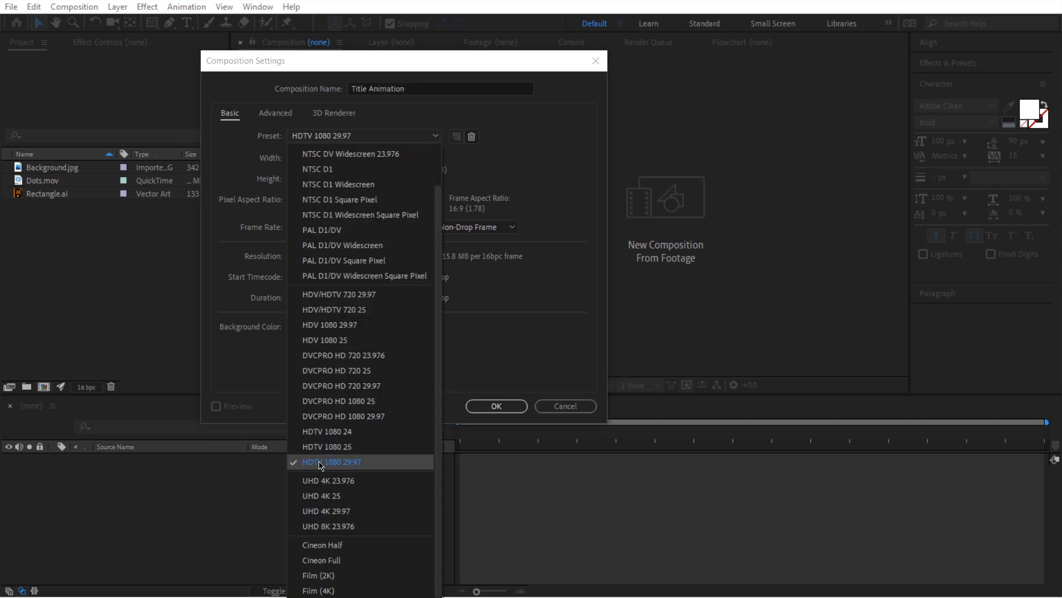
click(356, 468)
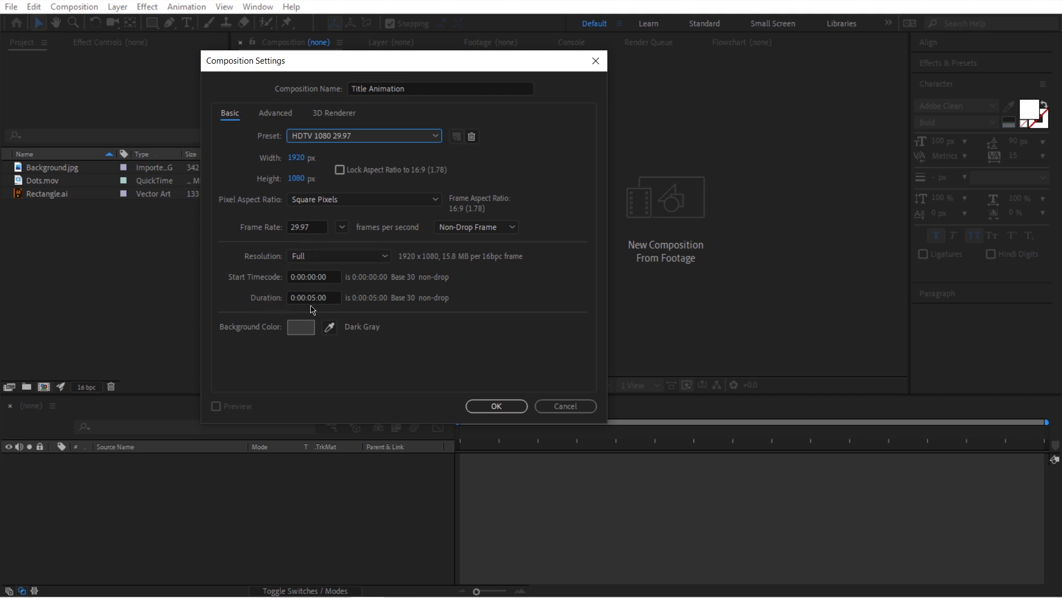
click(496, 405)
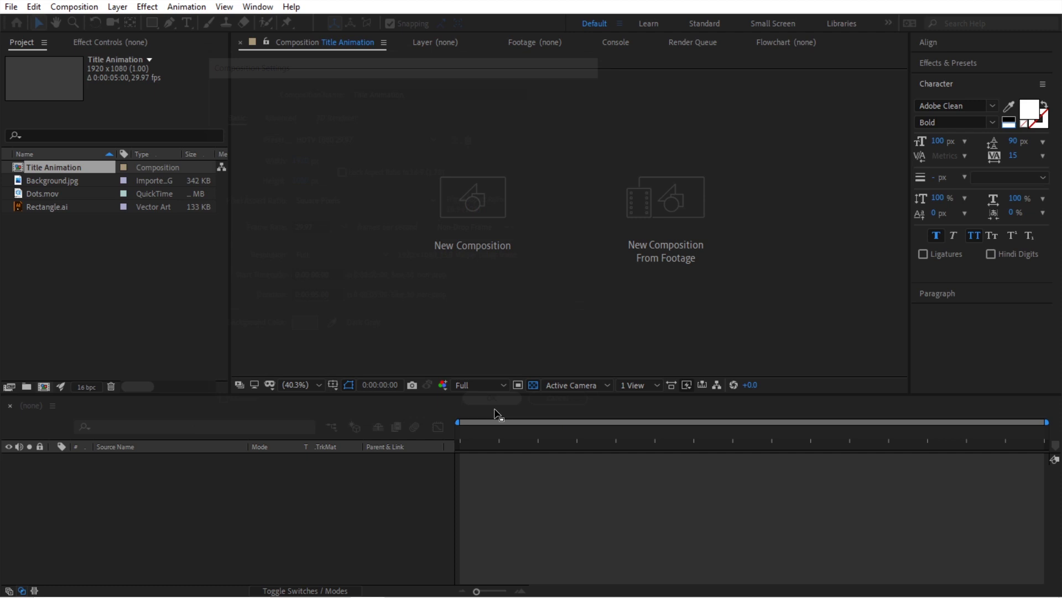
Step: Add a new empty folder named 01_COMPS to the Project panel
click(112, 286)
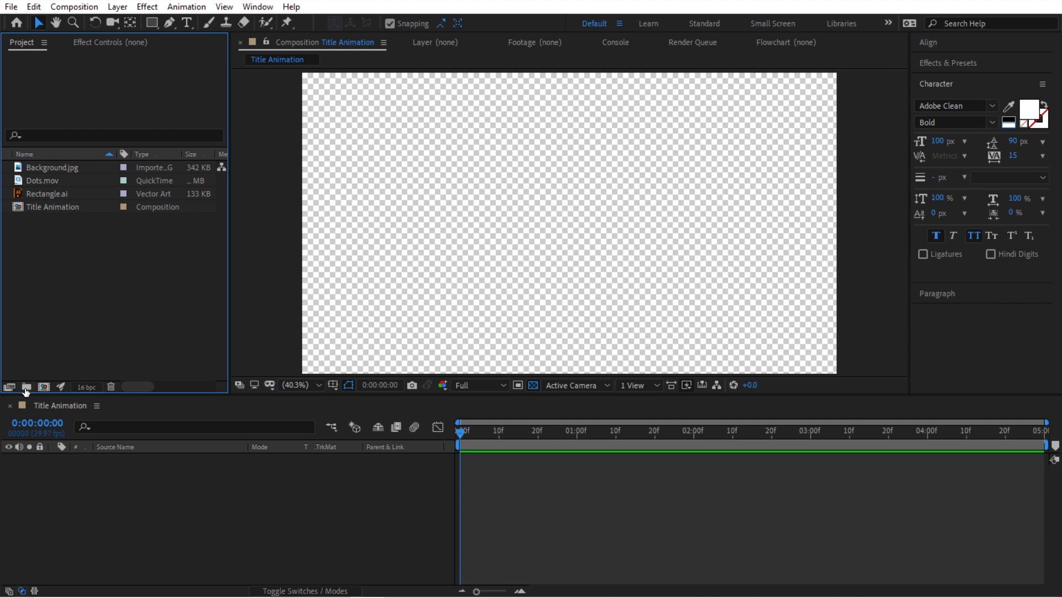
right_click(73, 308)
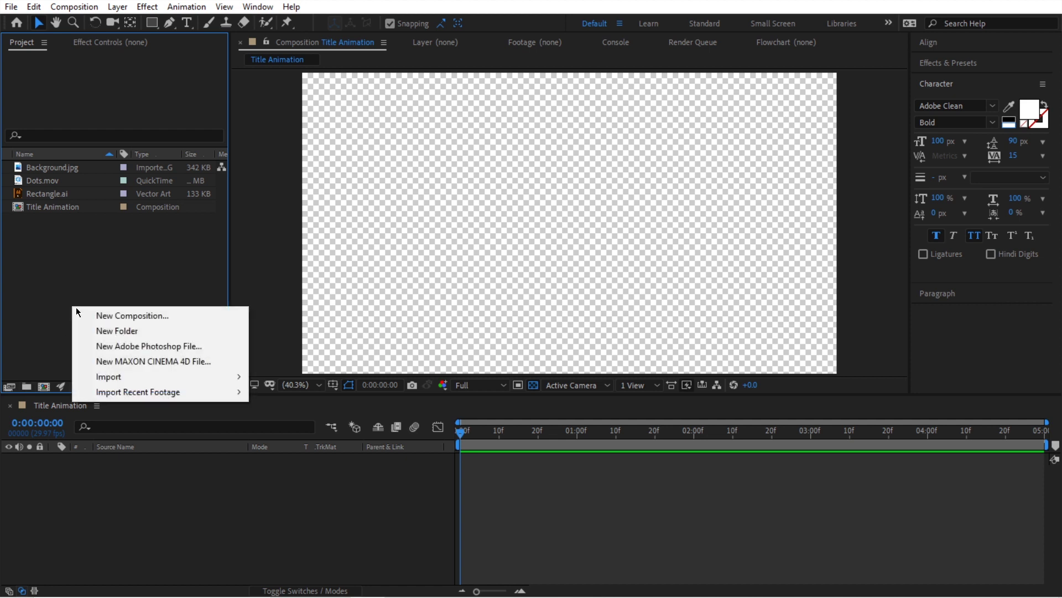
click(31, 326)
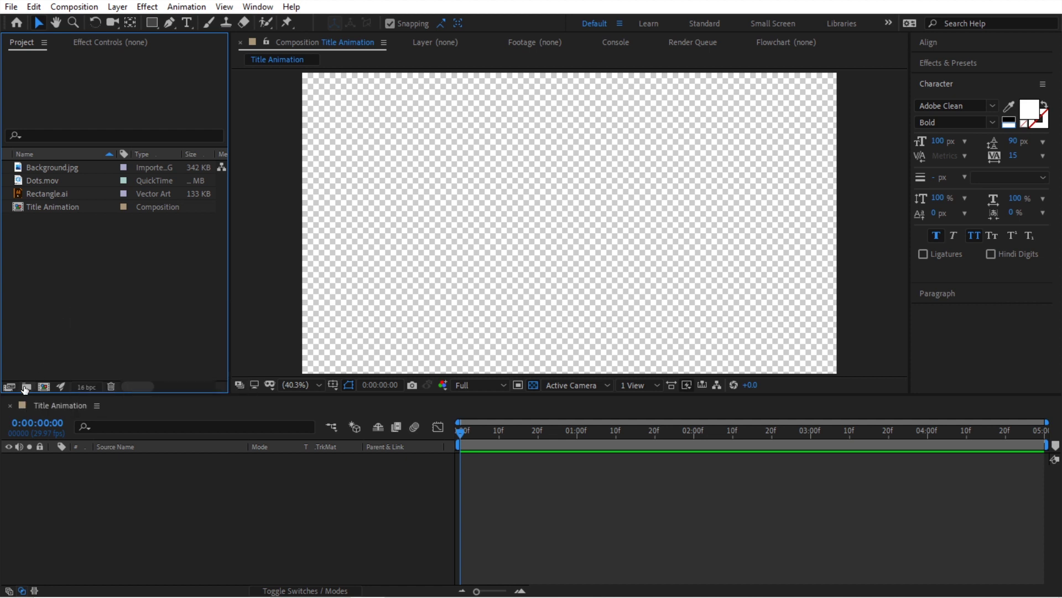
click(25, 387)
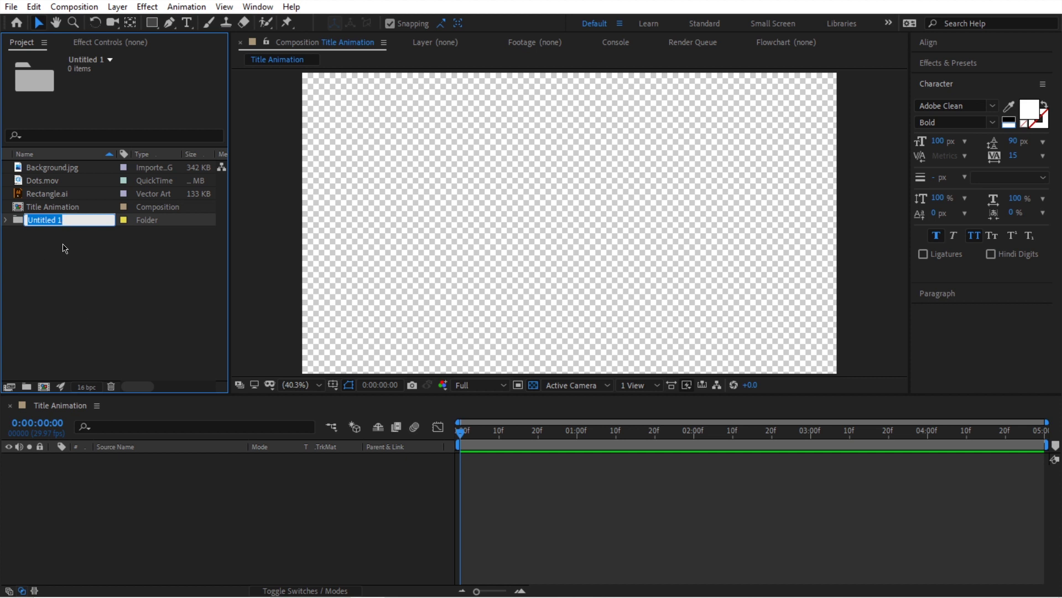
text(01_COMPS)
key(Return)
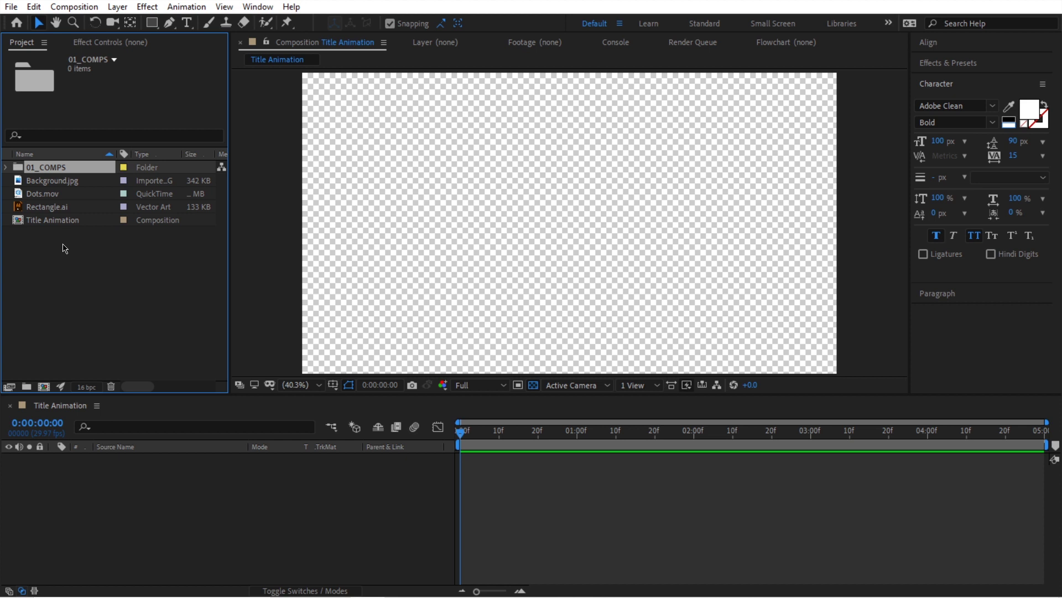
Step: Move Title Animation into 01_COMPS and the three assets into a new 02_ASSETS folder
drag(43, 221, 28, 167)
click(7, 167)
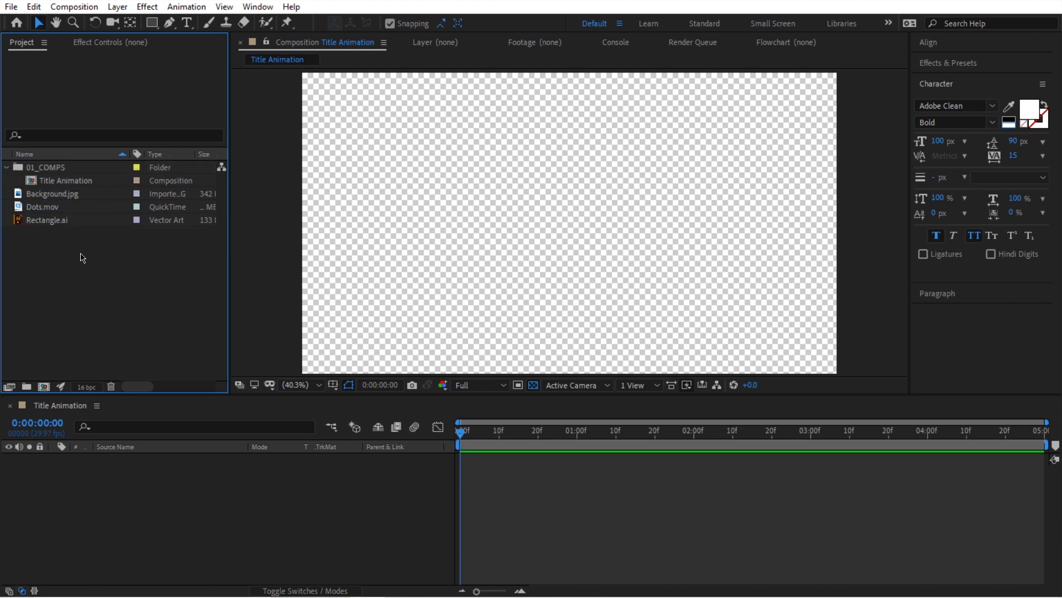
click(26, 387)
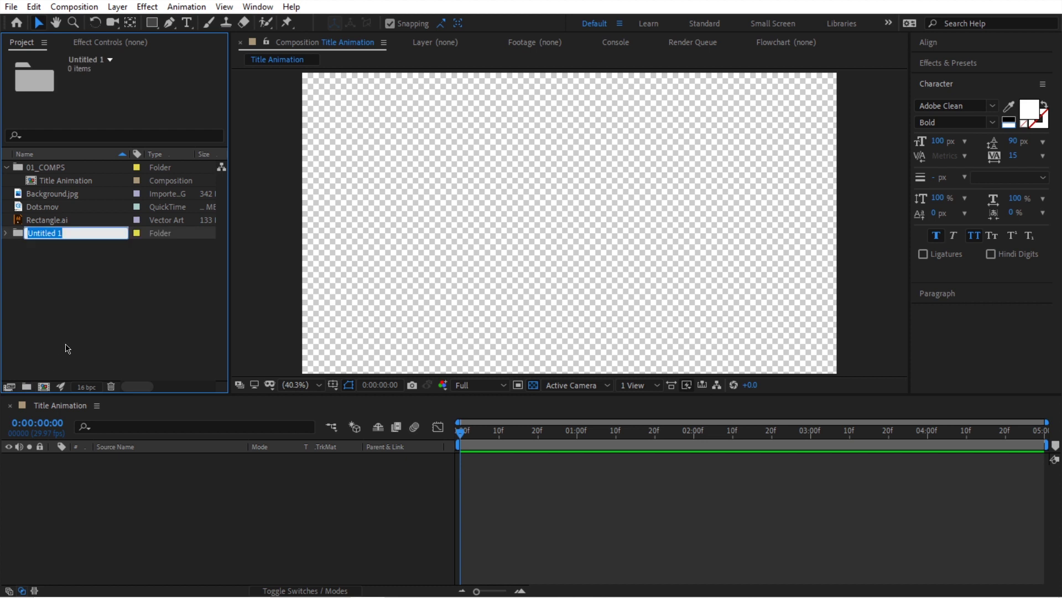
text(02_ASSETS)
key(Return)
drag(53, 233, 62, 198)
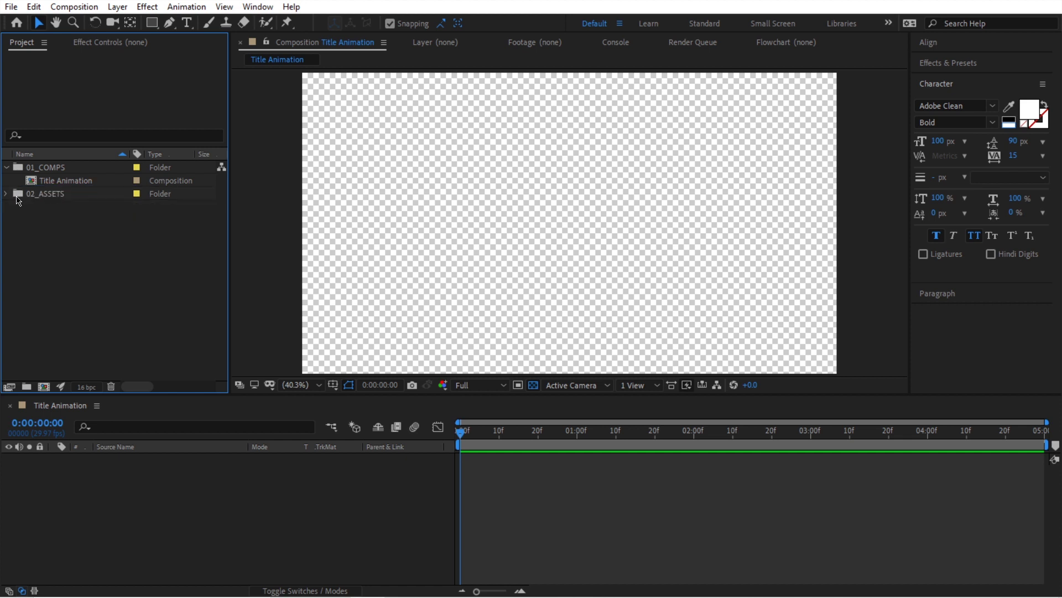
Step: Open Title Animation and add Background.jpg from 02_ASSETS as its first layer
click(7, 194)
click(57, 196)
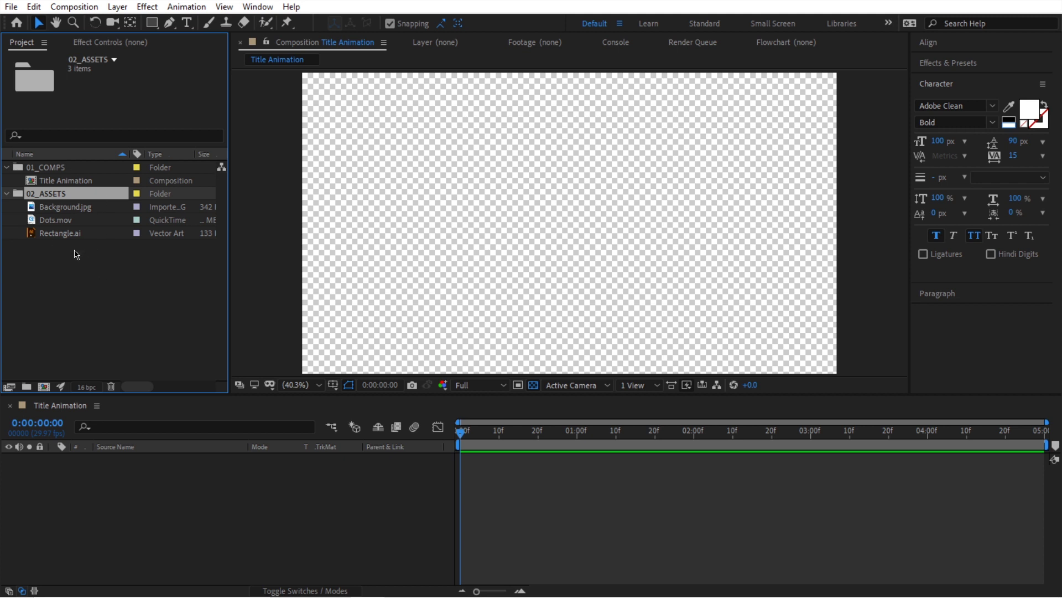
double_click(78, 180)
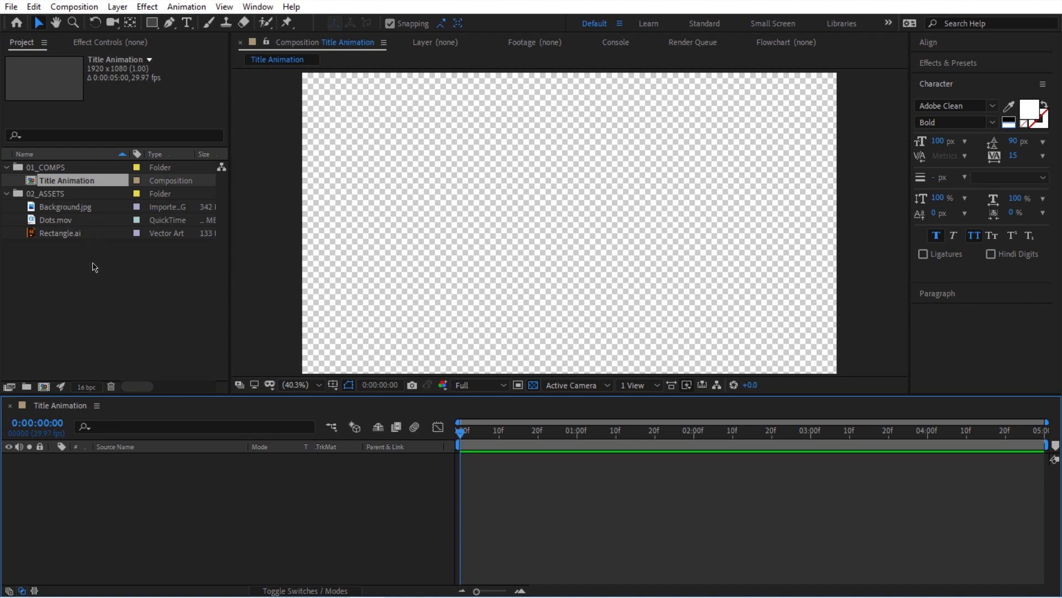
drag(64, 207, 263, 494)
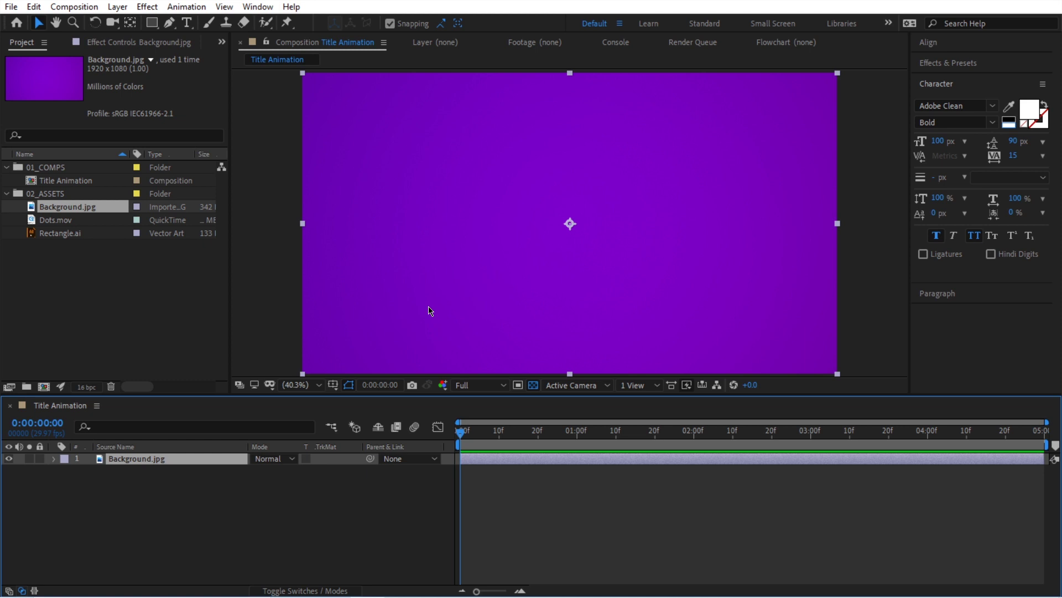
Step: Add Dots.mov above Background.jpg and preview the dot animation in a maximized viewer
click(57, 224)
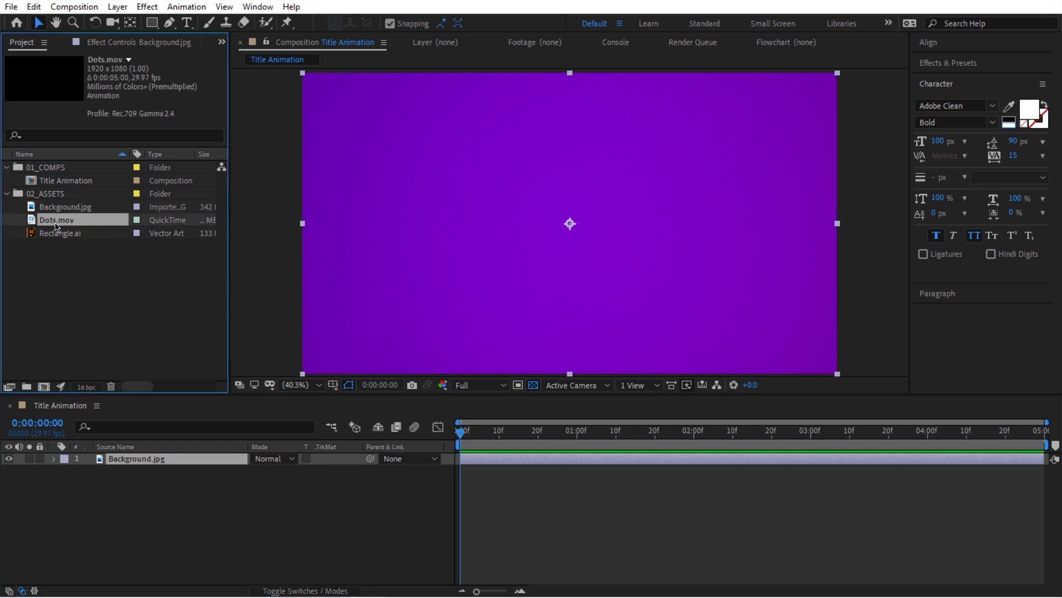
drag(57, 224, 164, 454)
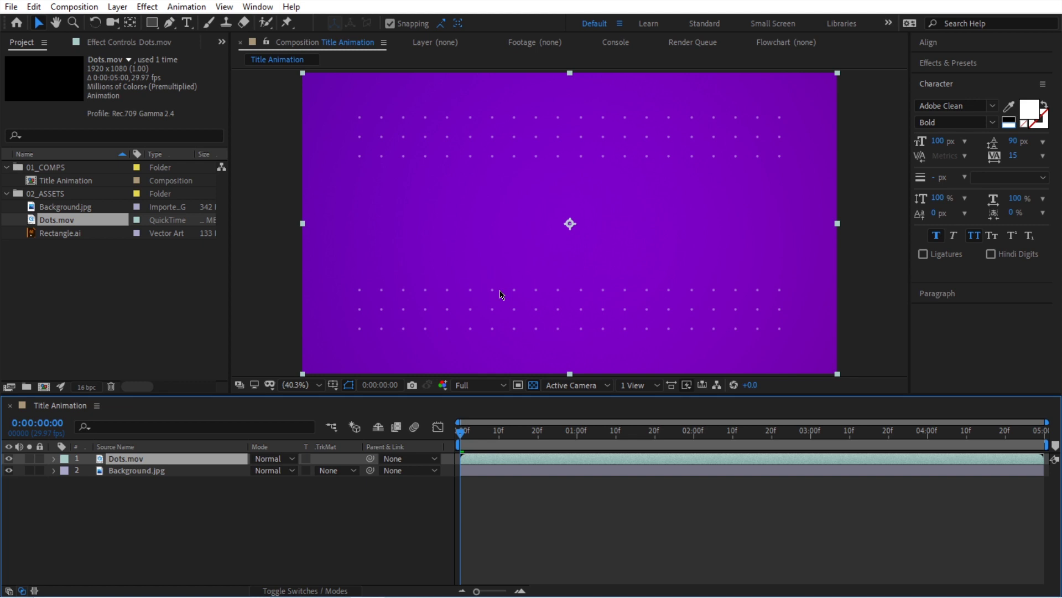
key(grave)
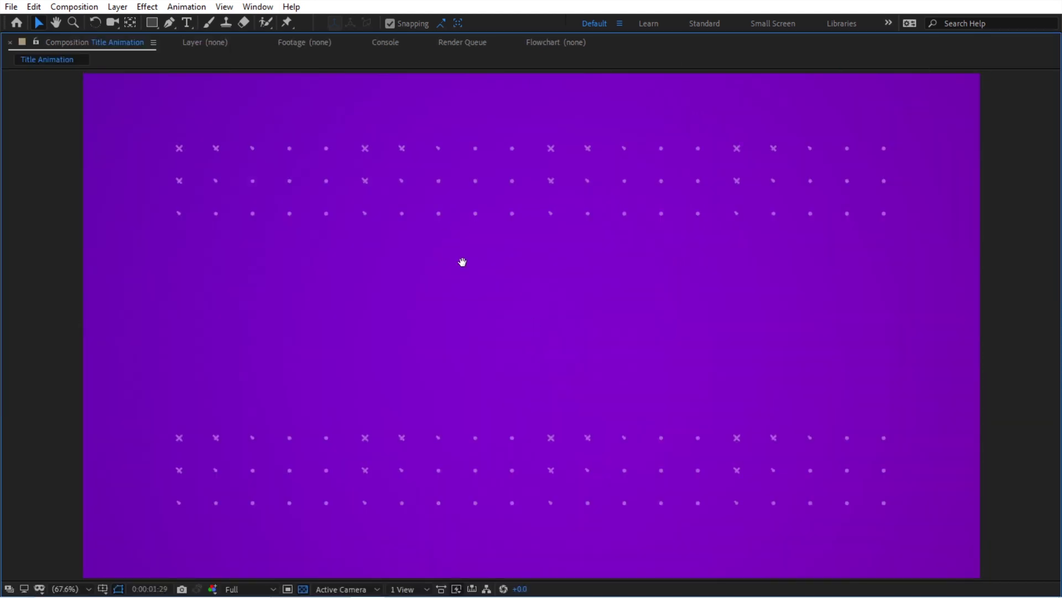
click(462, 262)
key(space)
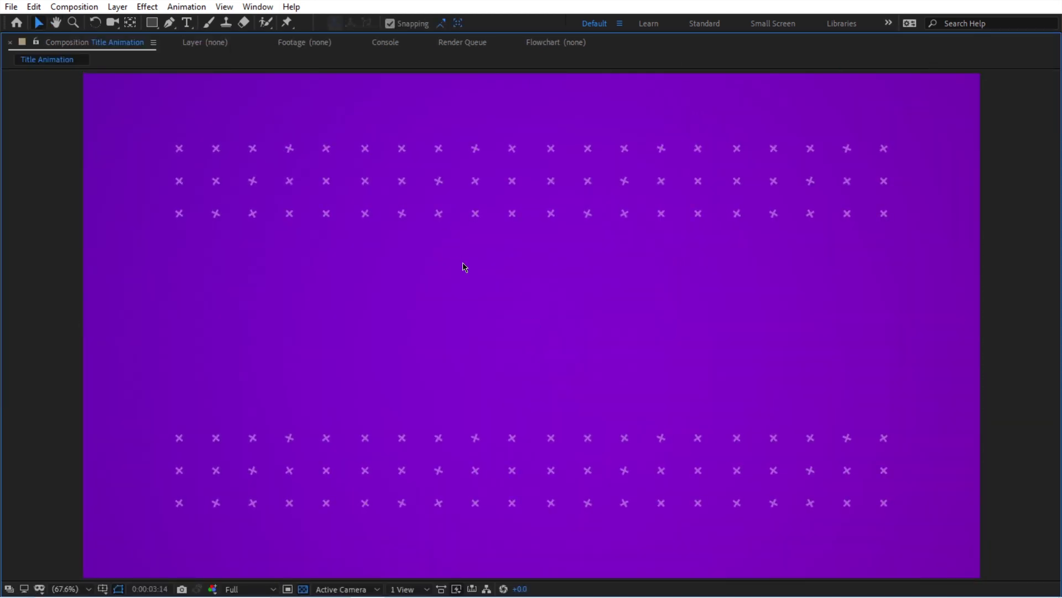
key(space)
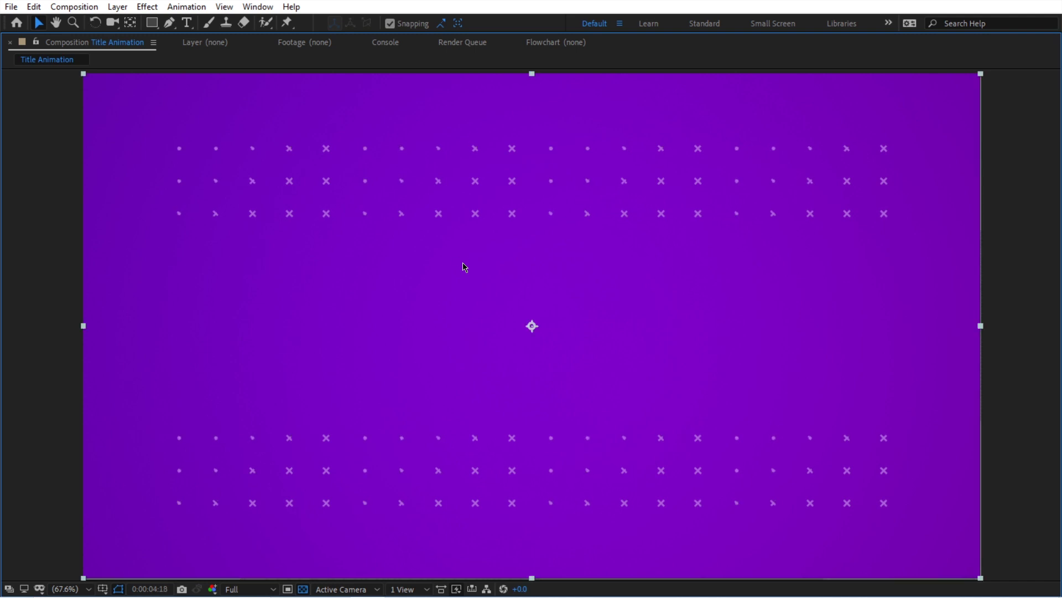
key(grave)
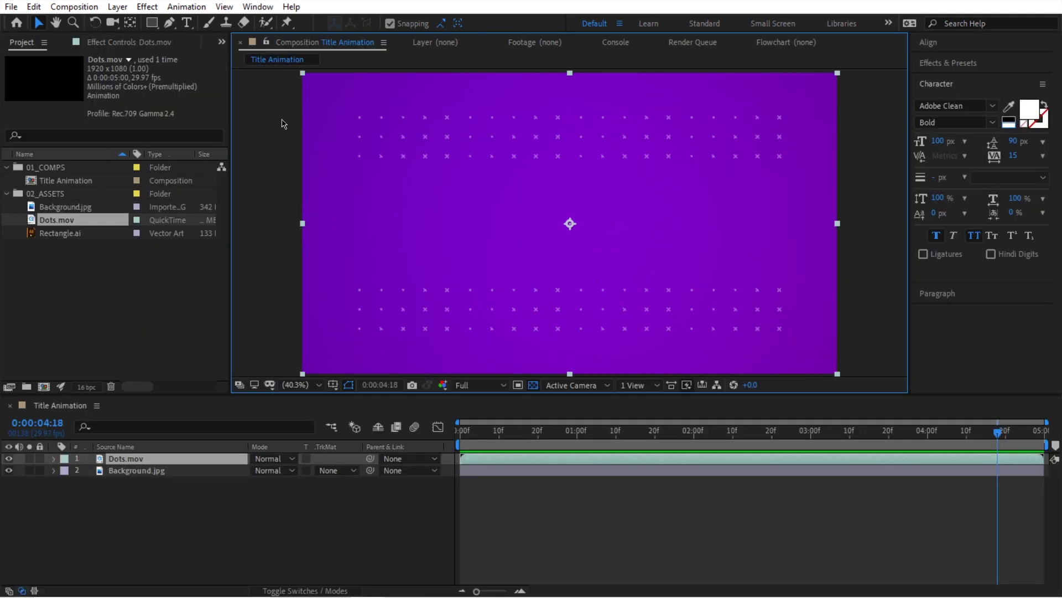
Step: Add a text layer with the pasted lines 'LINE ONE GOES HERE' / 'LINE TWO GOES HERE'
click(188, 22)
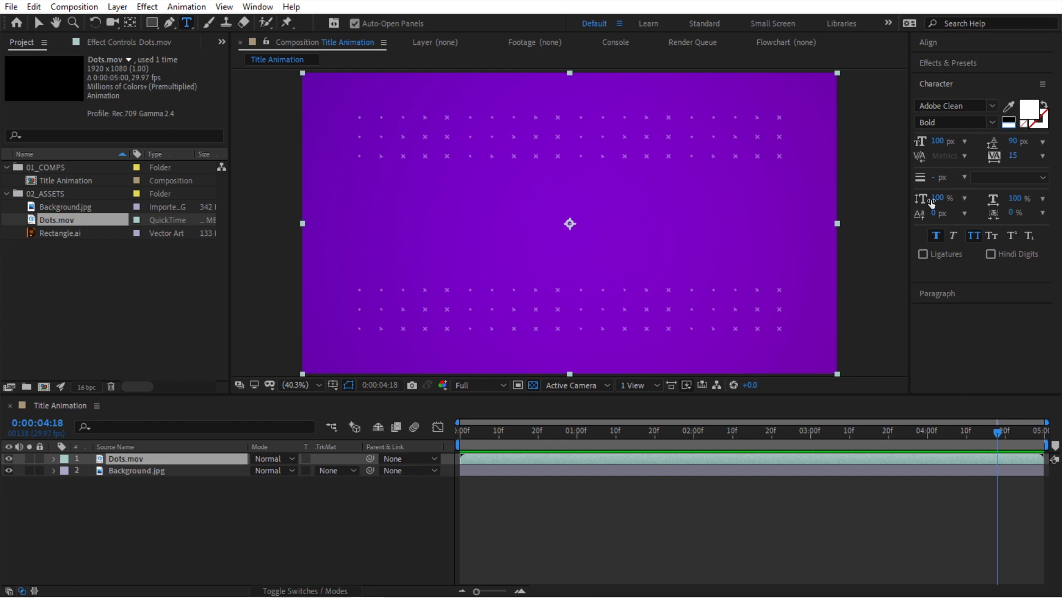
click(265, 8)
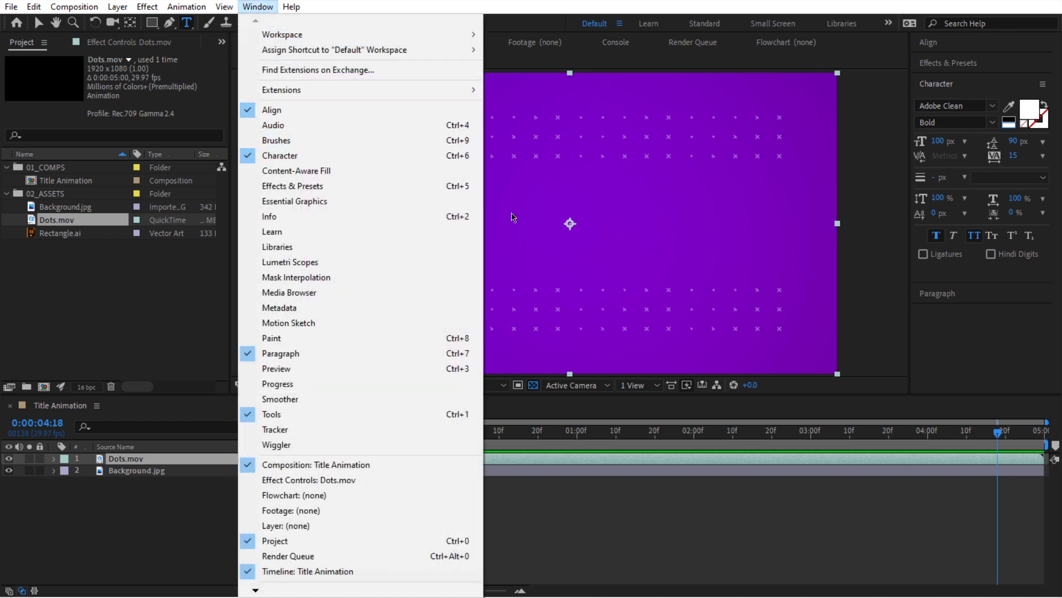
click(951, 313)
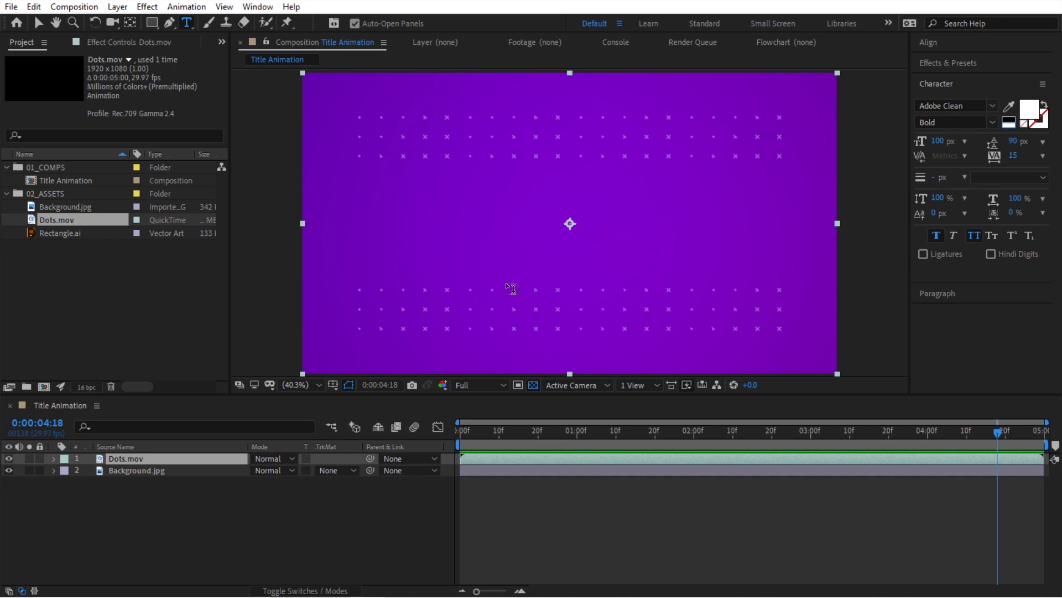
click(346, 199)
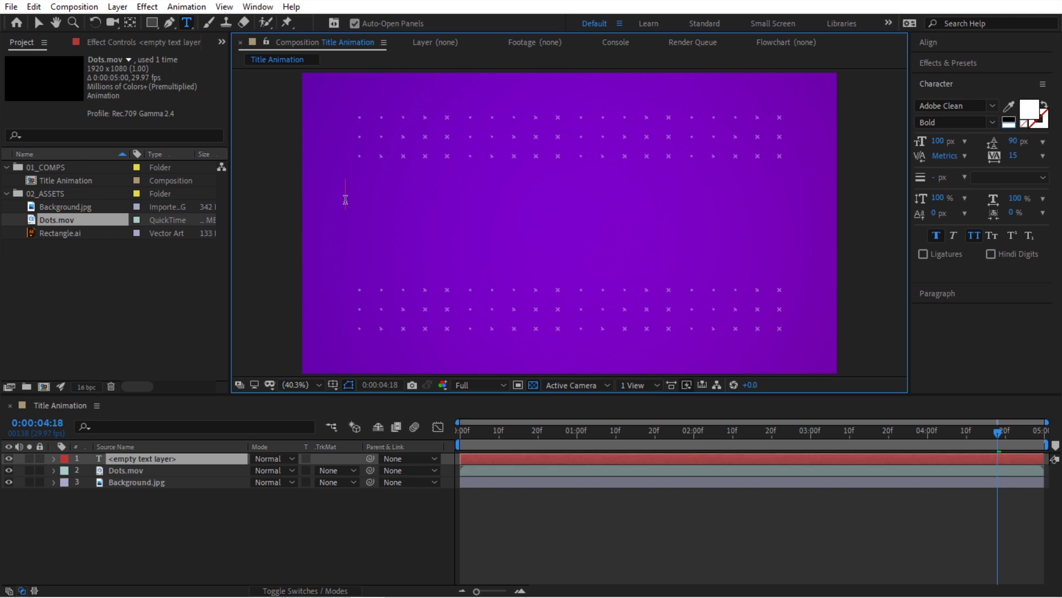
text(LINE ONE GOES HERE LINE TWO GOES HERE)
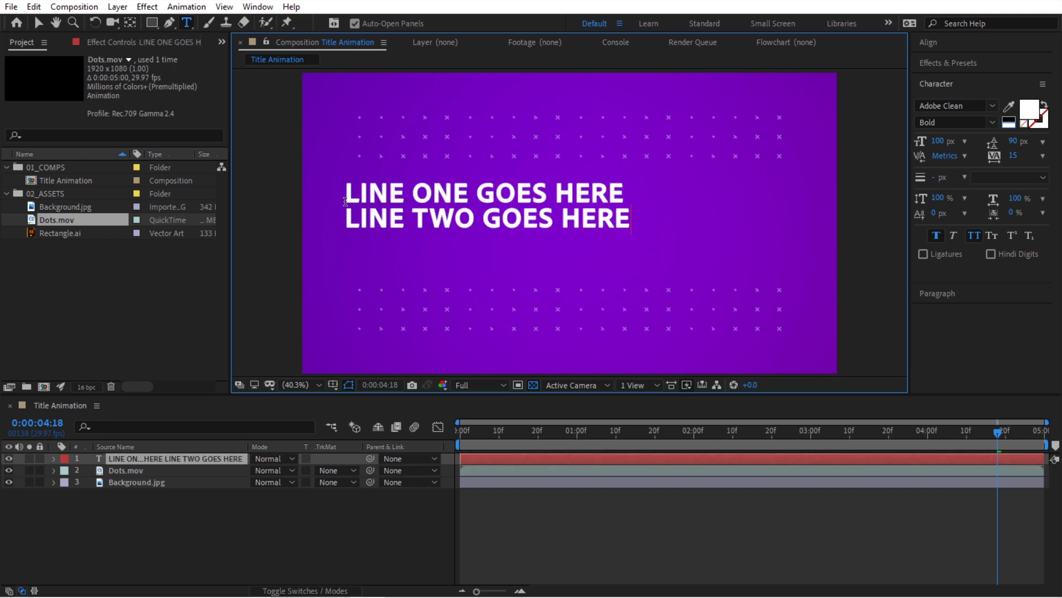
key(Escape)
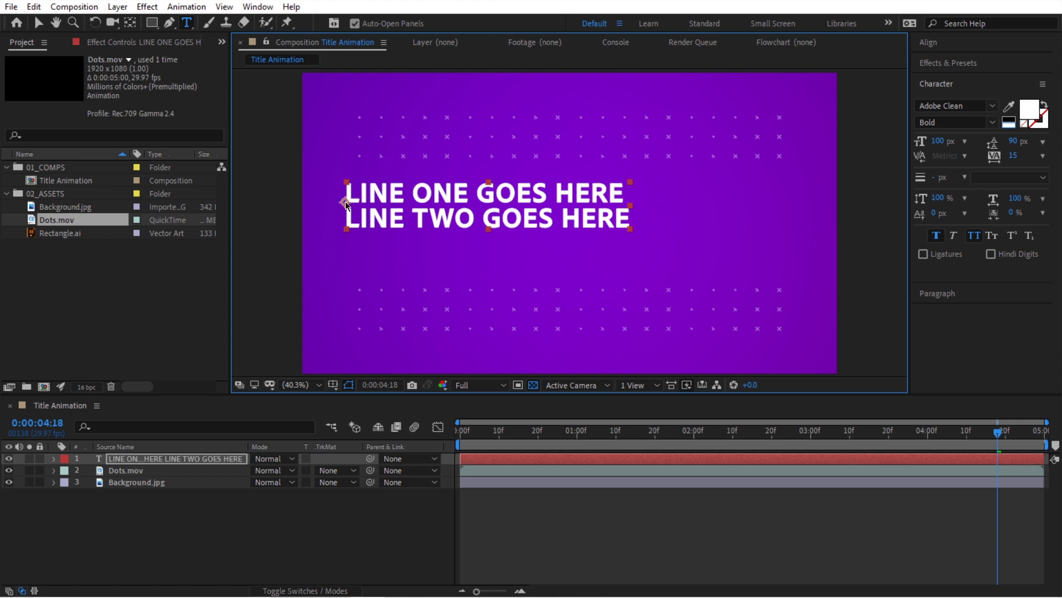
Step: Centre the title's anchor point and layer, then shift it left to line up with the dots
key(v)
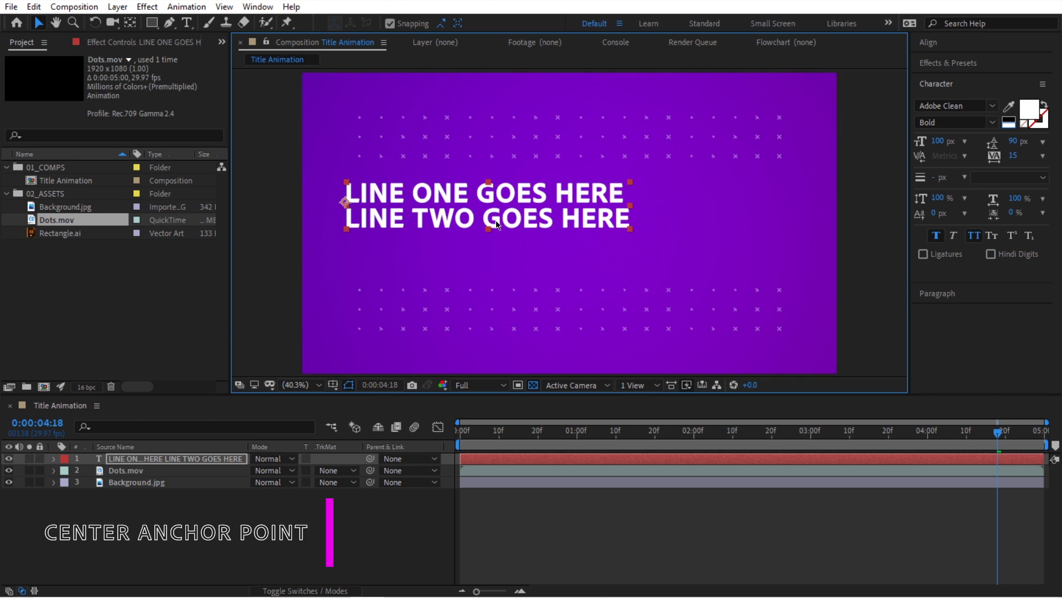
key(ctrl+alt+Home)
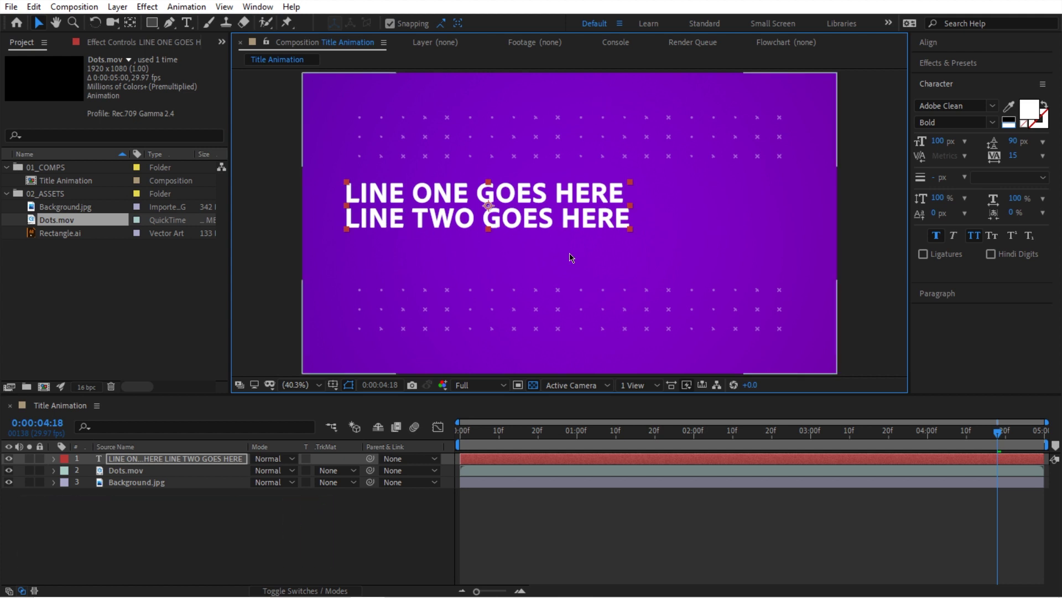
key(ctrl+Home)
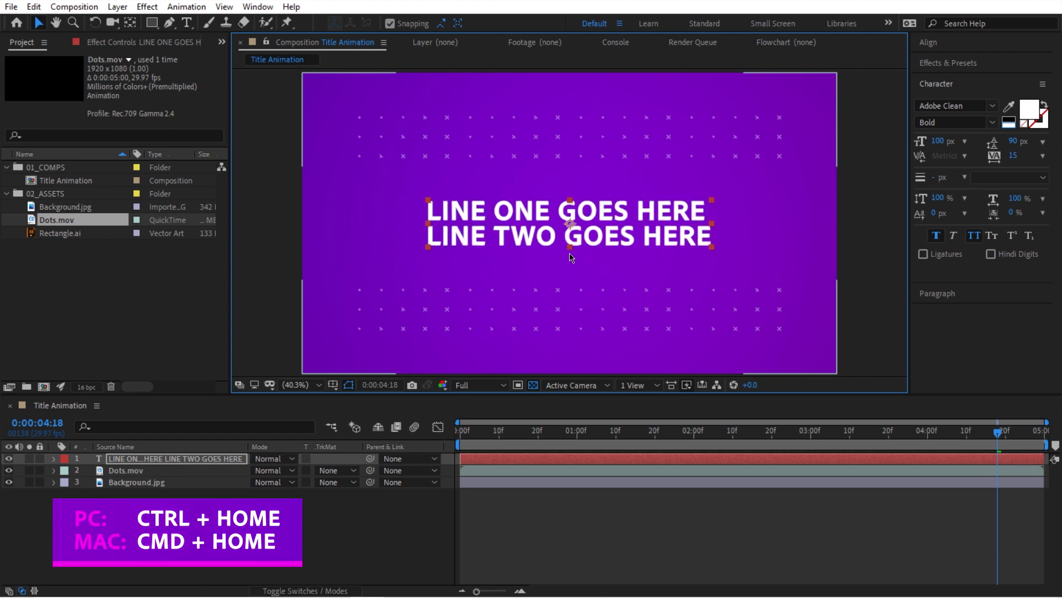
drag(626, 239, 555, 239)
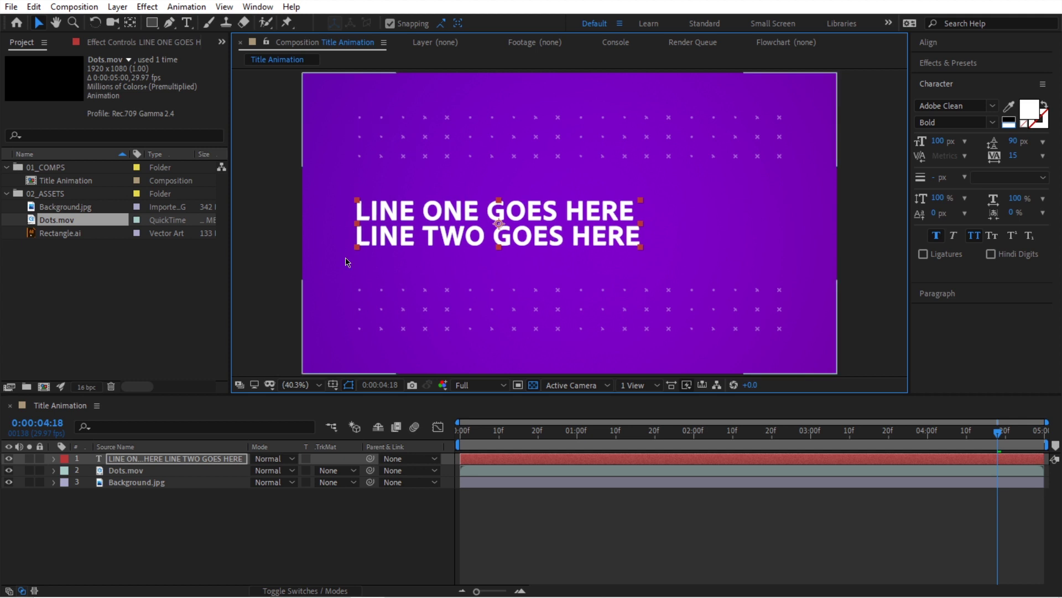
key(shift+Right)
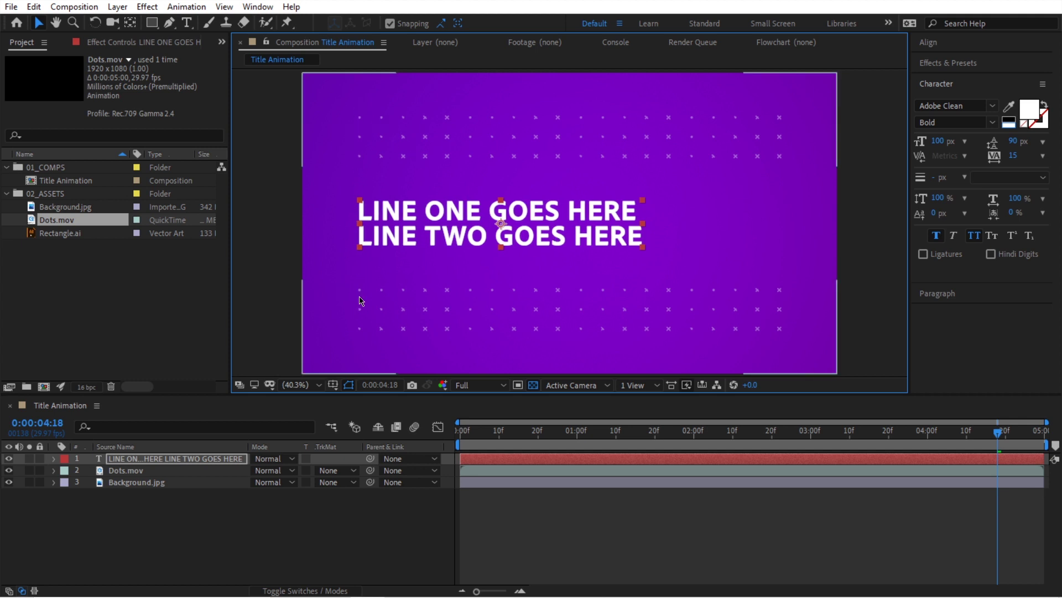
Step: Place Rectangle.ai as a magenta bar left-aligned just above the title
click(74, 236)
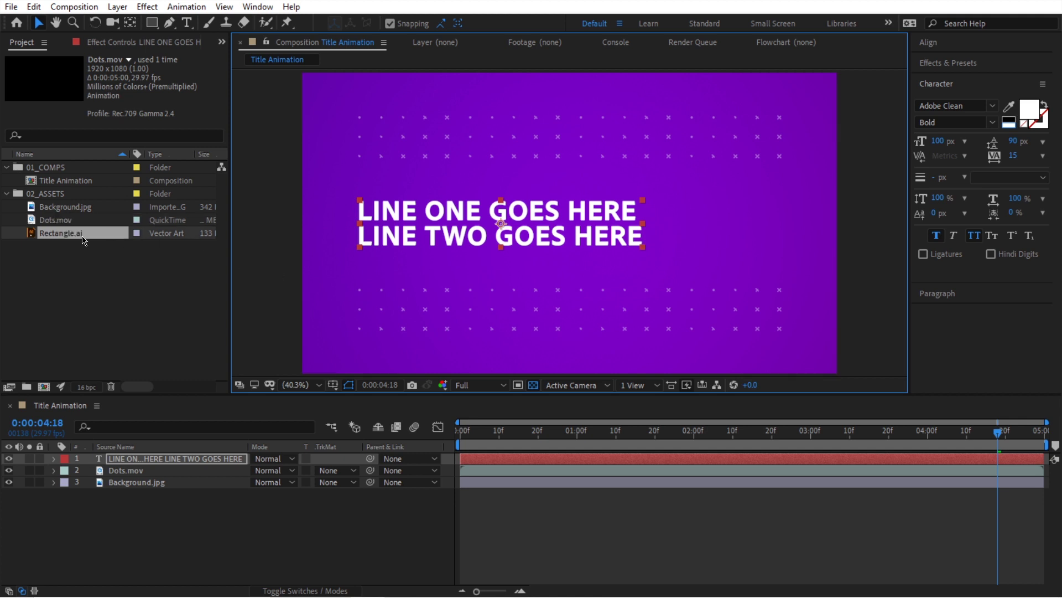
drag(73, 239, 377, 191)
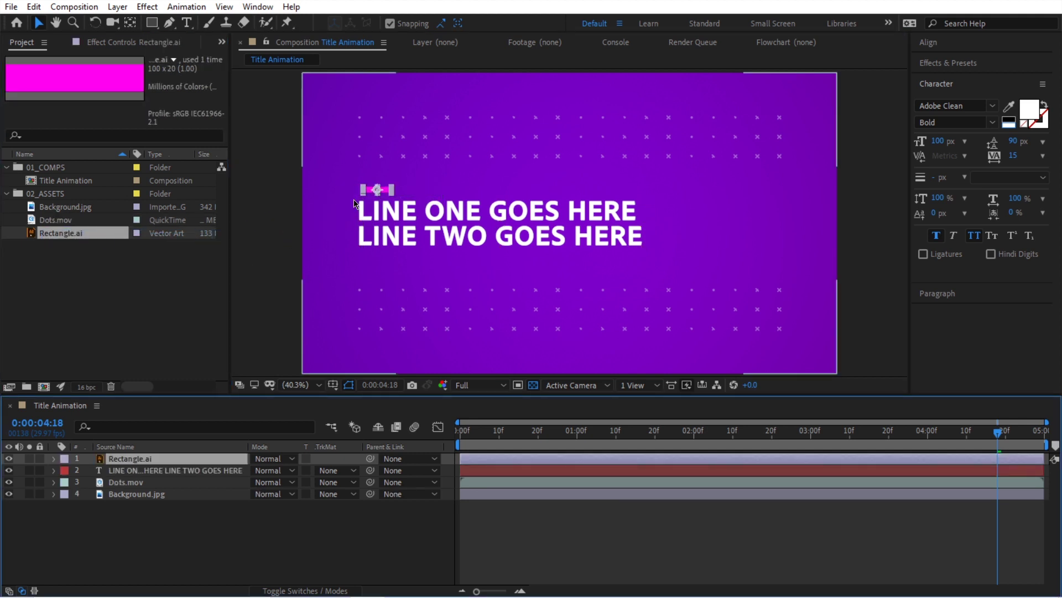
scroll(377, 199, up, 4)
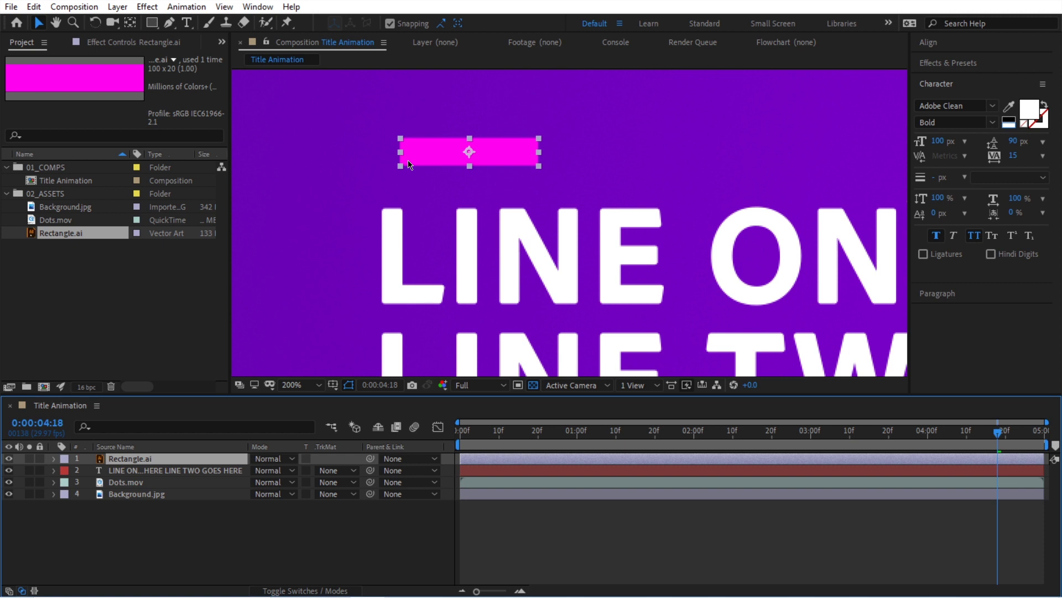
mouse_move(408, 165)
mouse_down()
mouse_move(388, 167)
mouse_move(394, 174)
mouse_up()
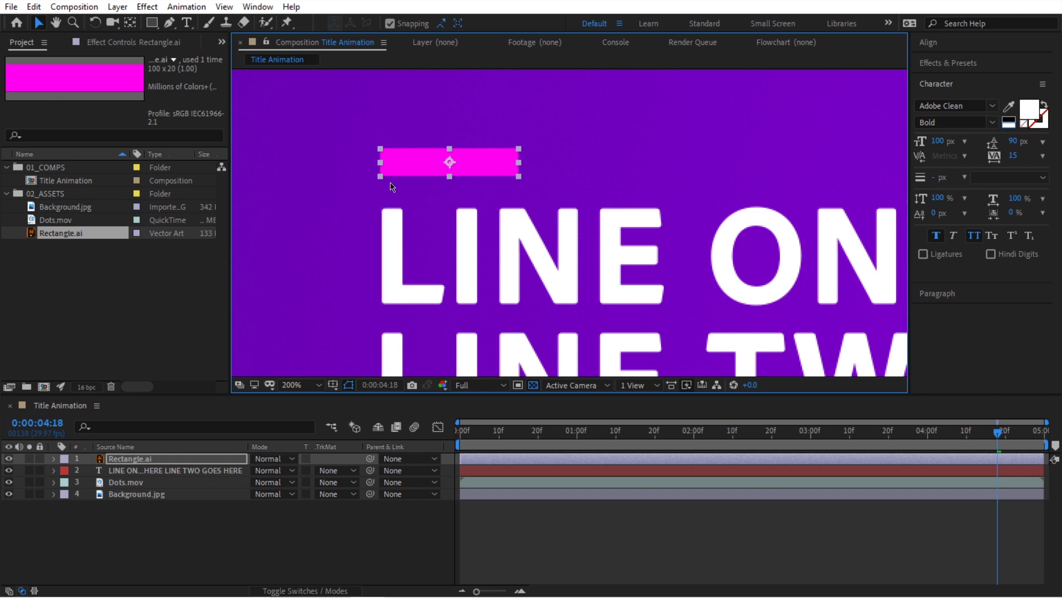
key(Down)
key(Down)
key(Down)
key(Down)
key(Down)
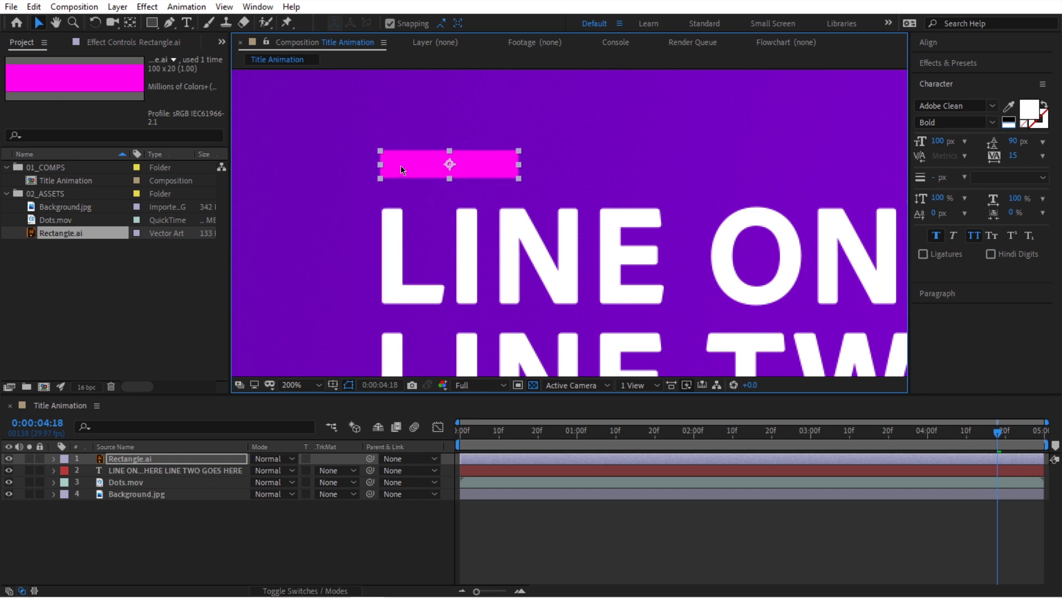
key(Up)
key(Up)
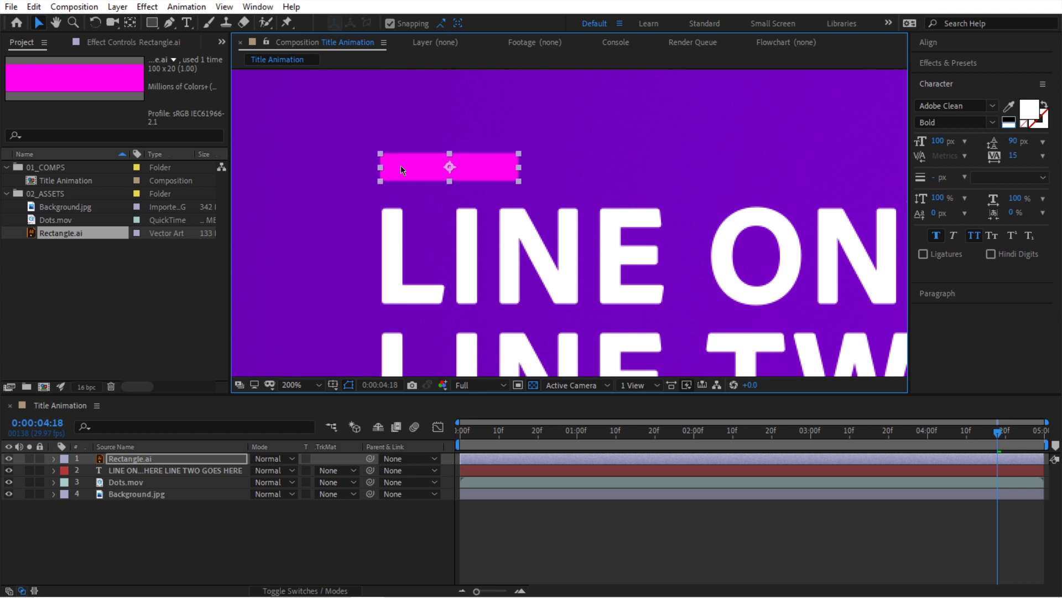
key(Up)
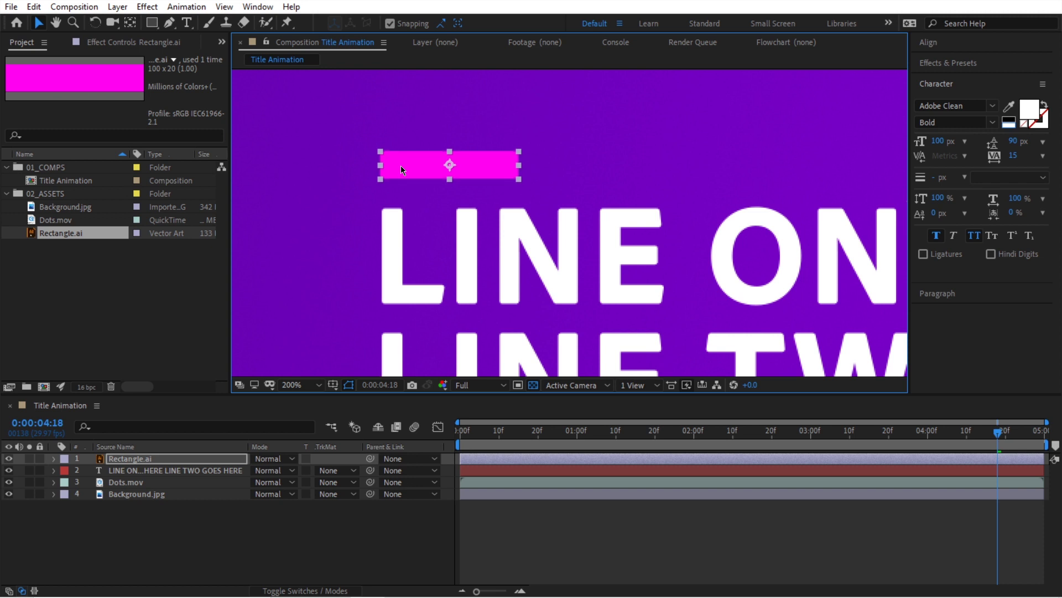
key(shift+slash)
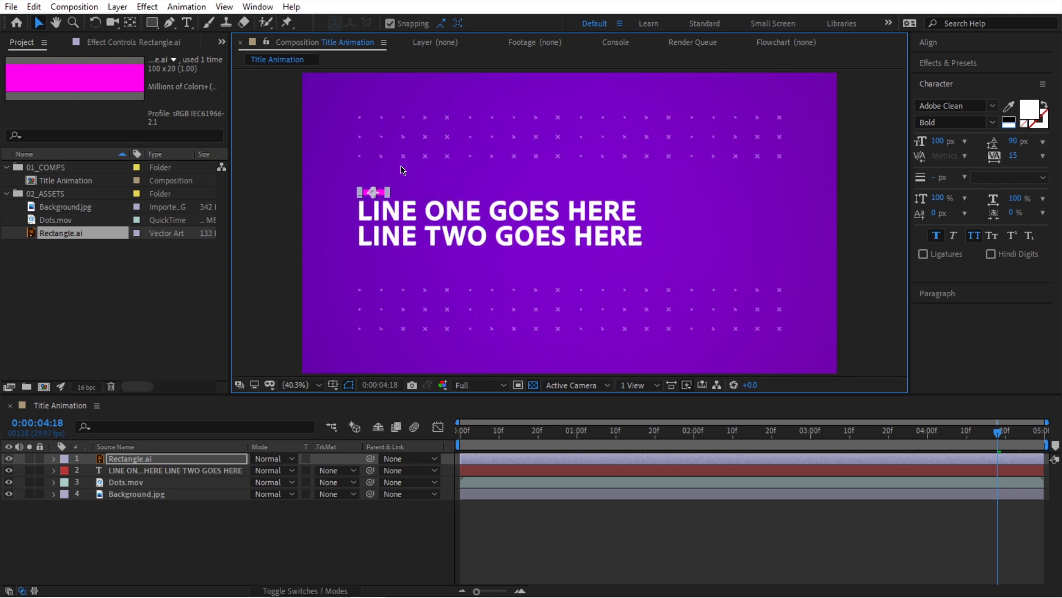